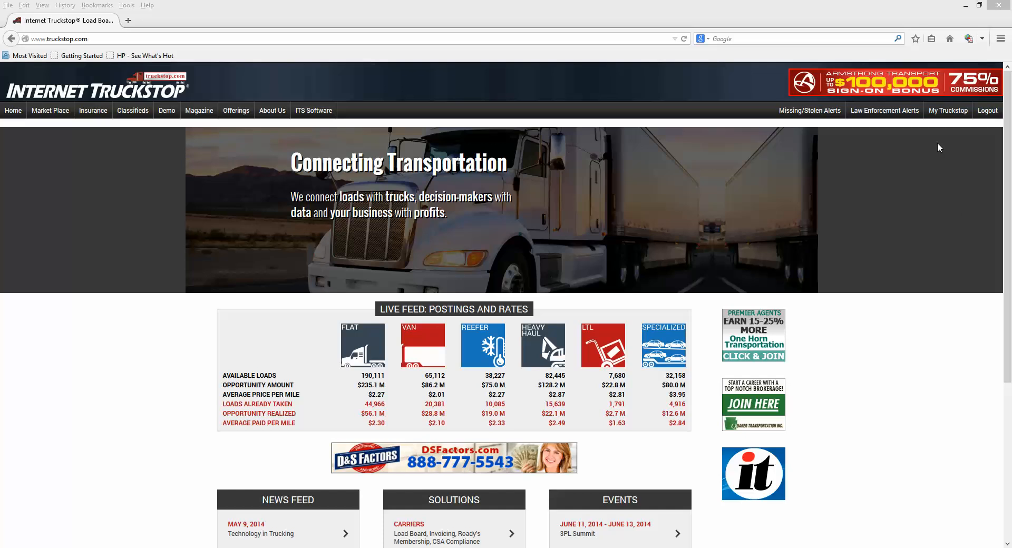
Step: Enter the My Truckstop member area and go to the truck postings page
left_click(948, 110)
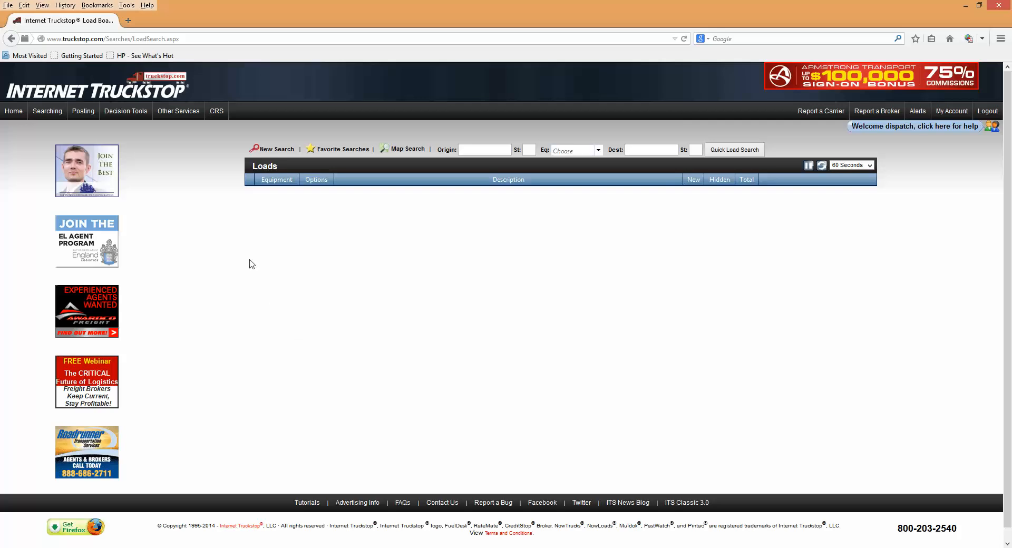
mouse_move(87, 113)
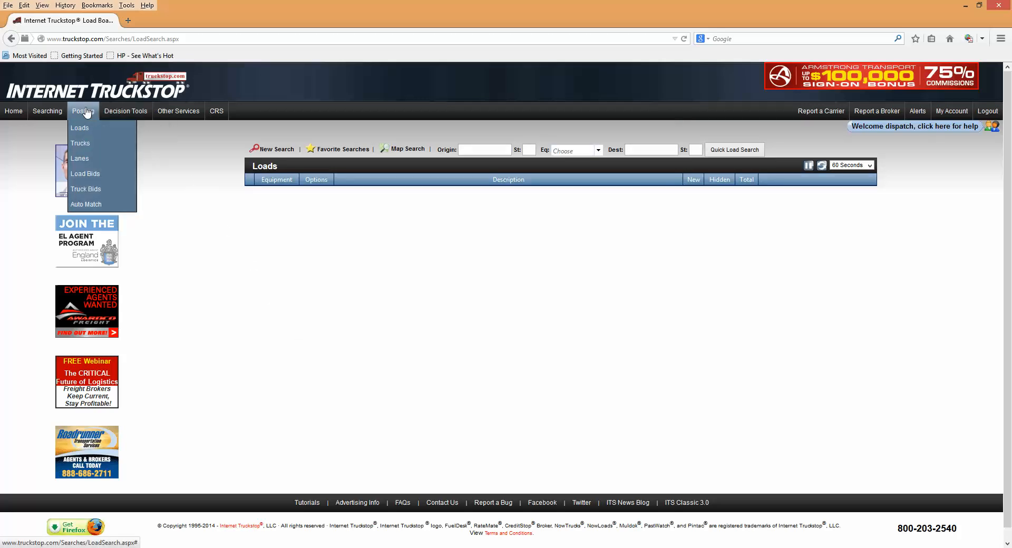
left_click(80, 143)
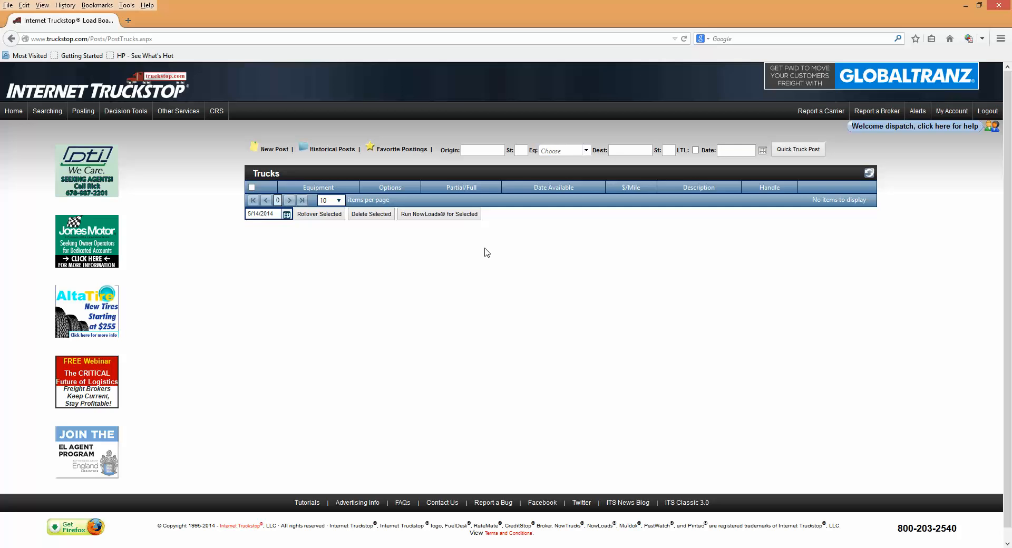
Step: Fill in the quick truck post with origin Cheyenne, Wy and equipment type V (Van)
left_click(484, 147)
type("Cheyenne")
key("Tab")
type("W")
left_click(585, 150)
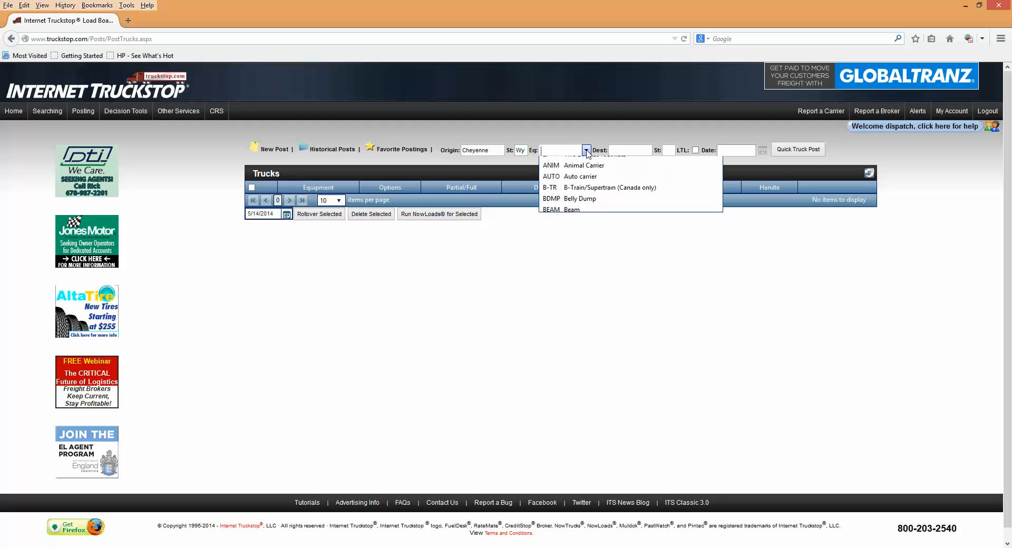
type("V")
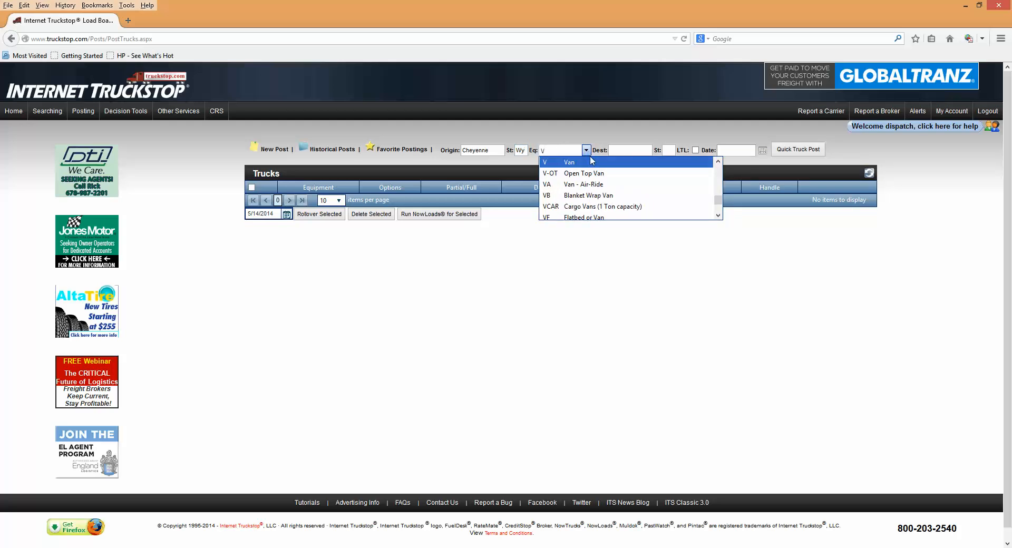
left_click(591, 164)
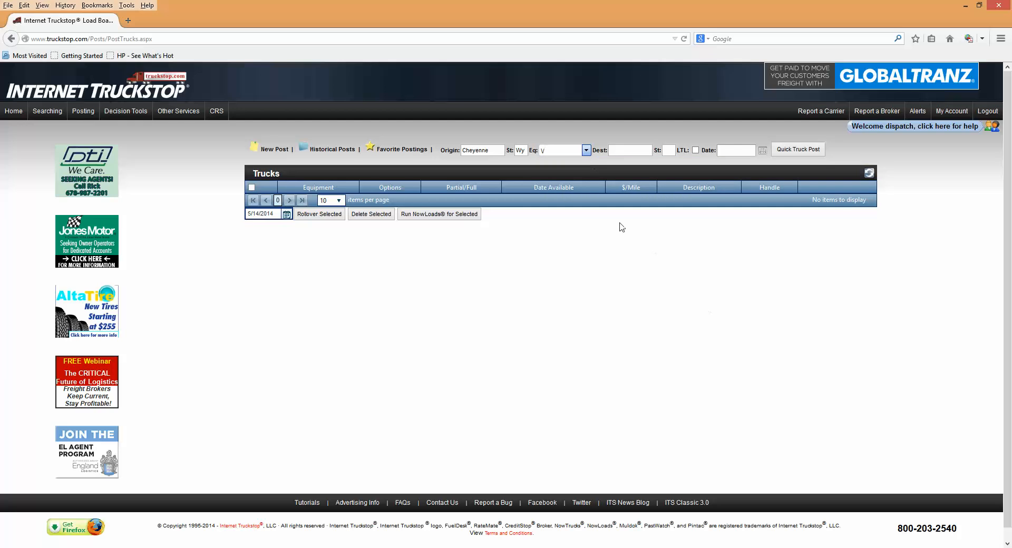
Step: Leave the destination blank, set the available date to 5/14/2014 and submit the quick truck post
left_click(628, 149)
left_click(763, 152)
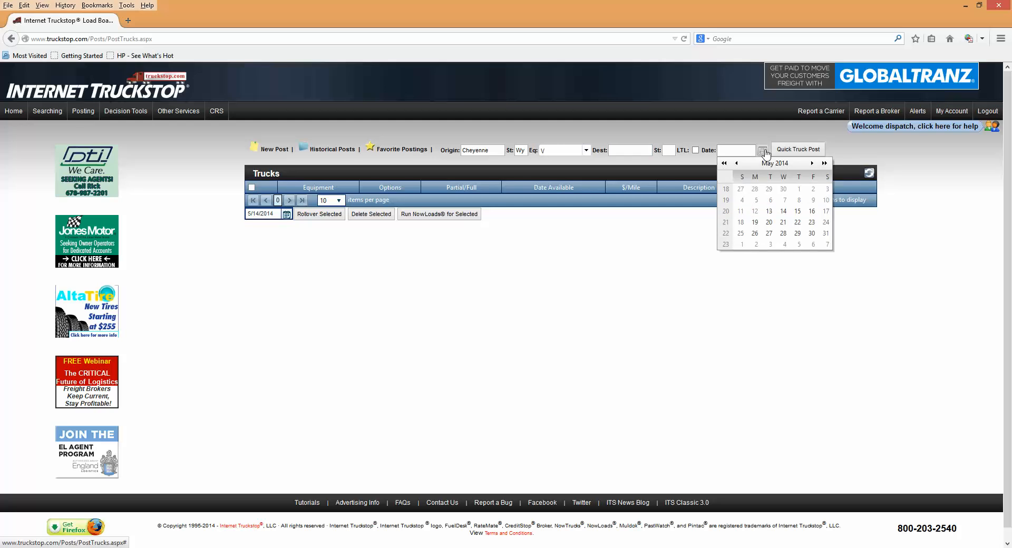
left_click(784, 212)
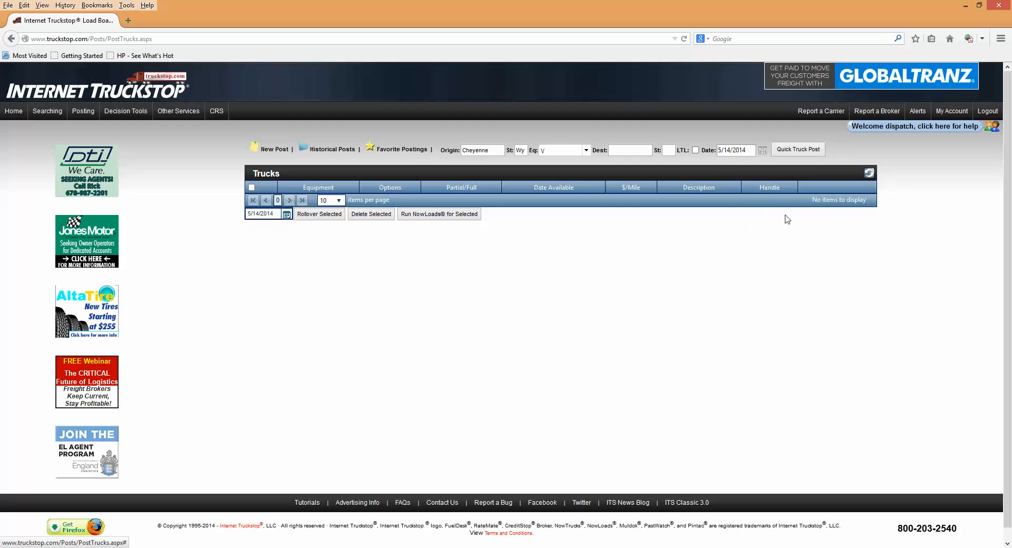
left_click(790, 152)
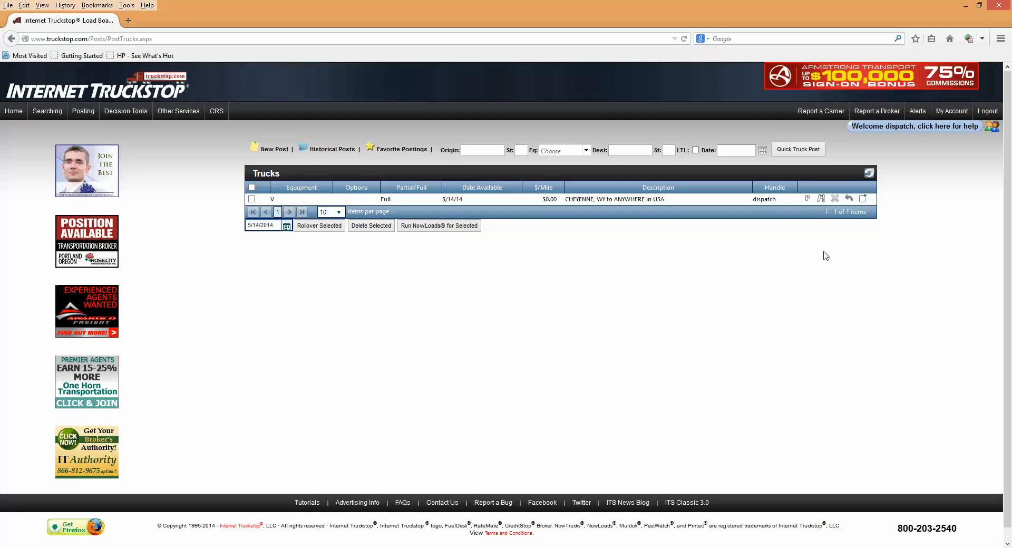
Step: Open the posted Cheyenne van truck for editing
left_click(821, 199)
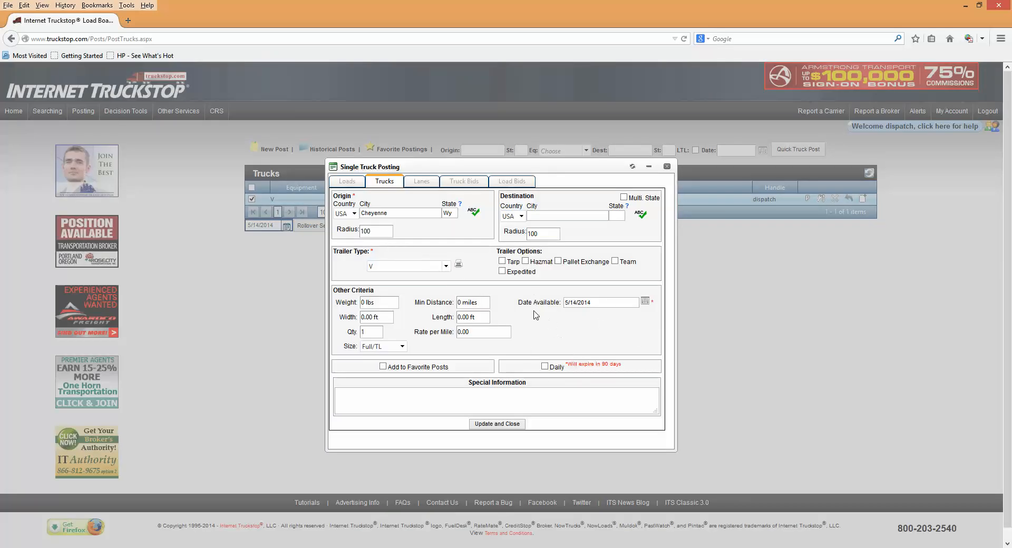
left_click(567, 217)
left_click(623, 198)
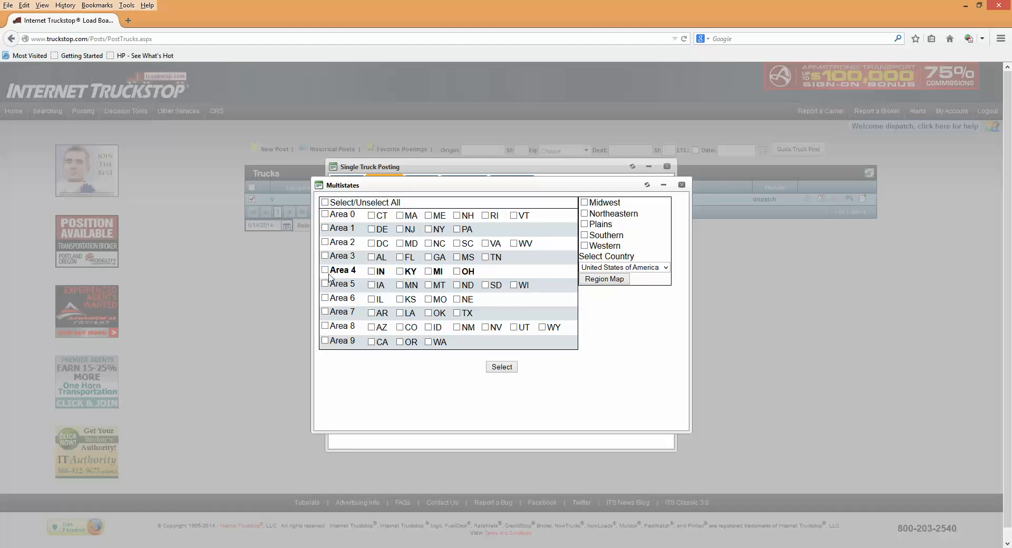
left_click(326, 270)
left_click(325, 271)
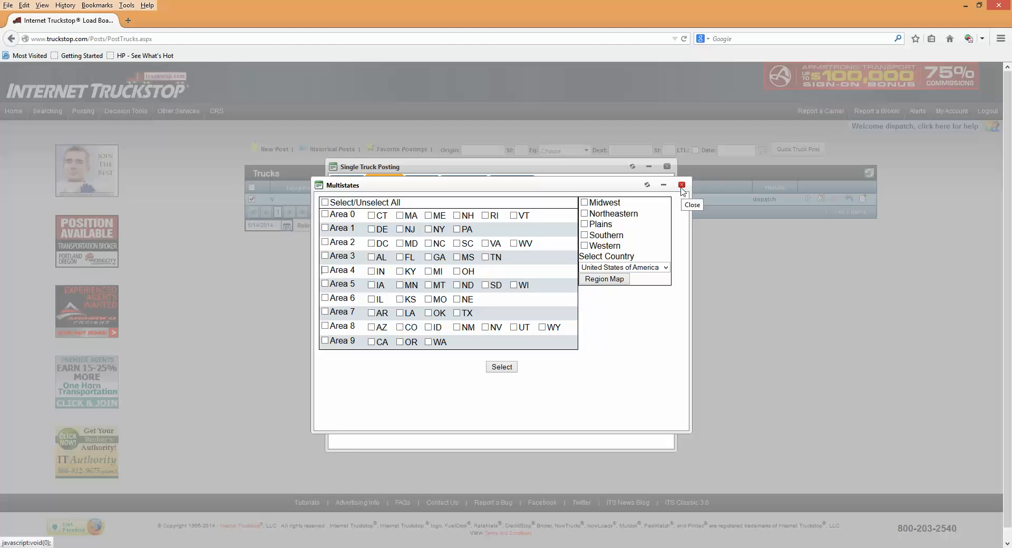
left_click(682, 187)
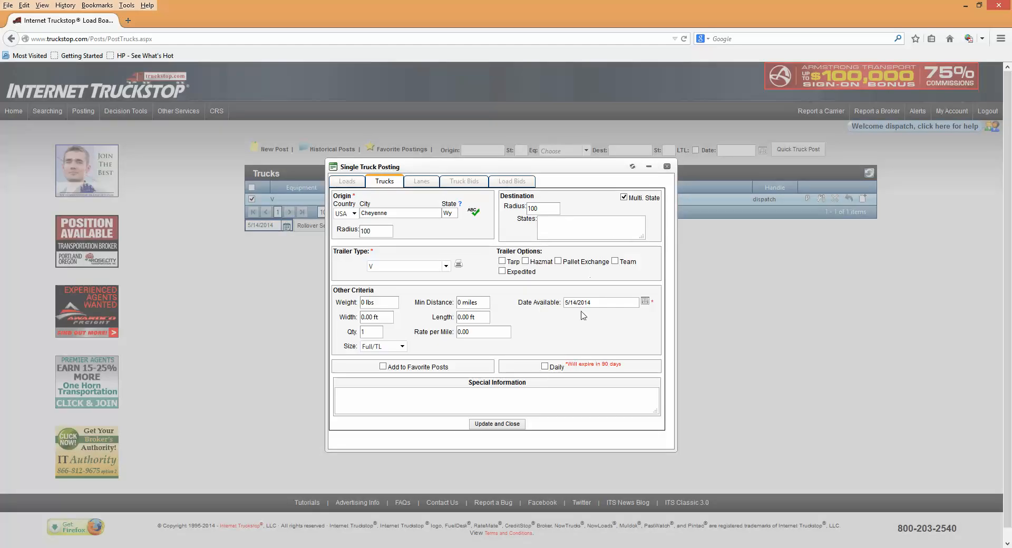
left_click(566, 232)
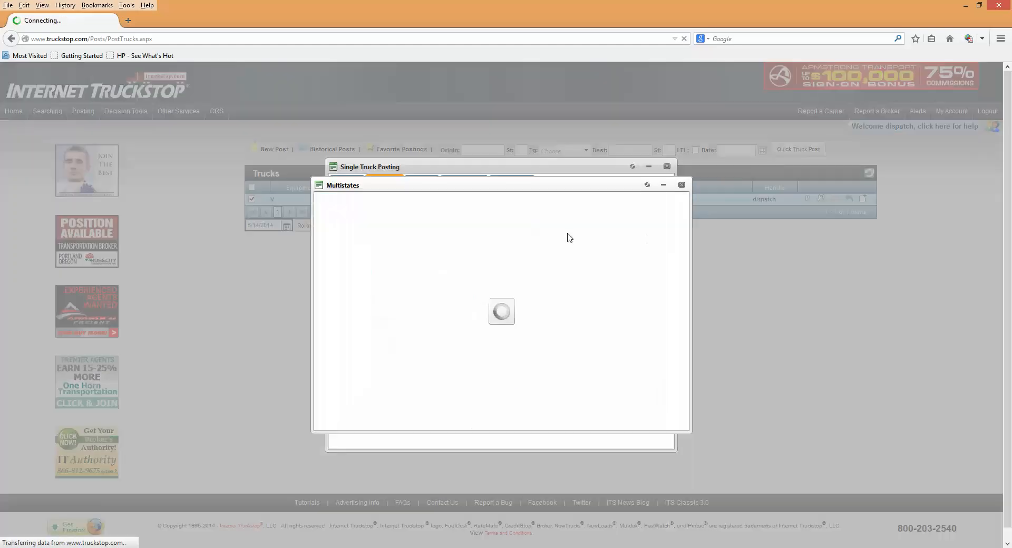
left_click(682, 184)
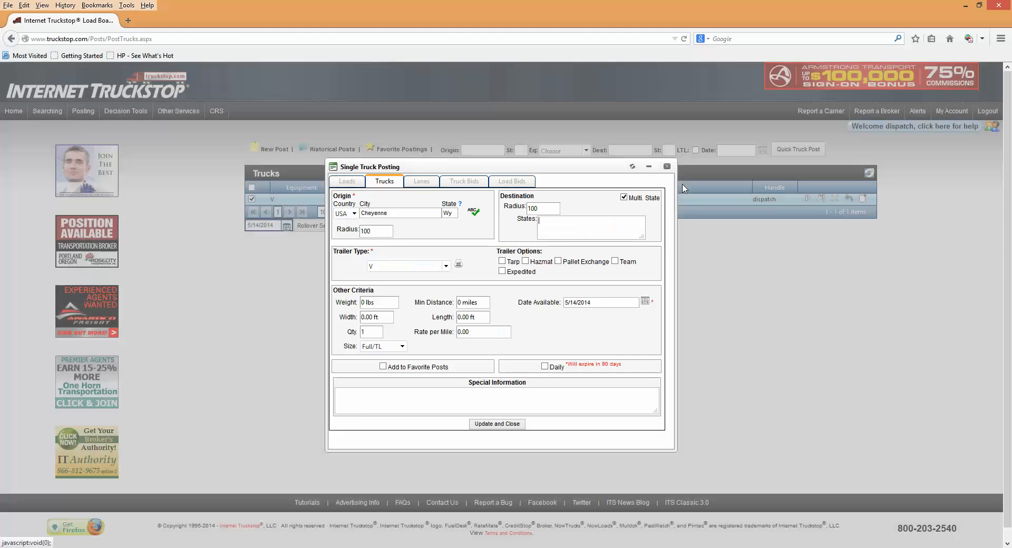
left_click(625, 198)
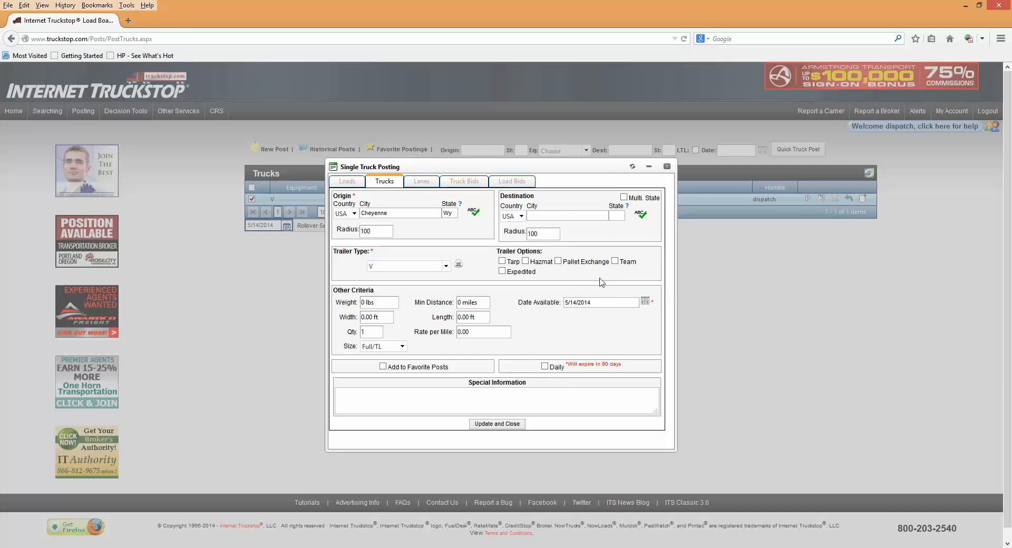
Step: Enable the Pallet Exchange option and set the minimum distance to 1,000 miles and the rate per mile to 2.25
left_click(558, 261)
left_click(481, 301)
type("1000")
left_click(486, 332)
left_click(485, 332)
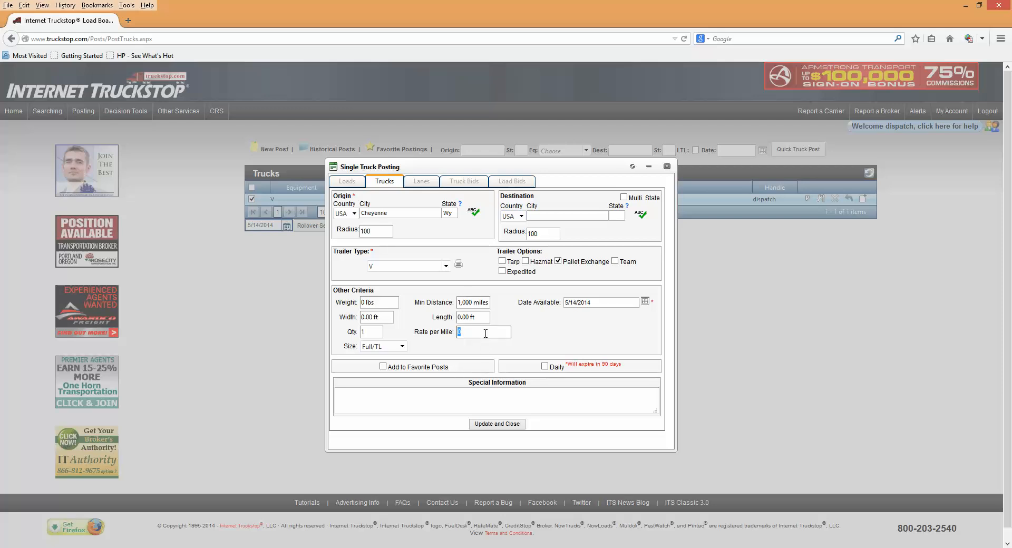
type("2.25")
Step: Set the truck's weight to 44,000 lbs and save the posting
left_click(390, 303)
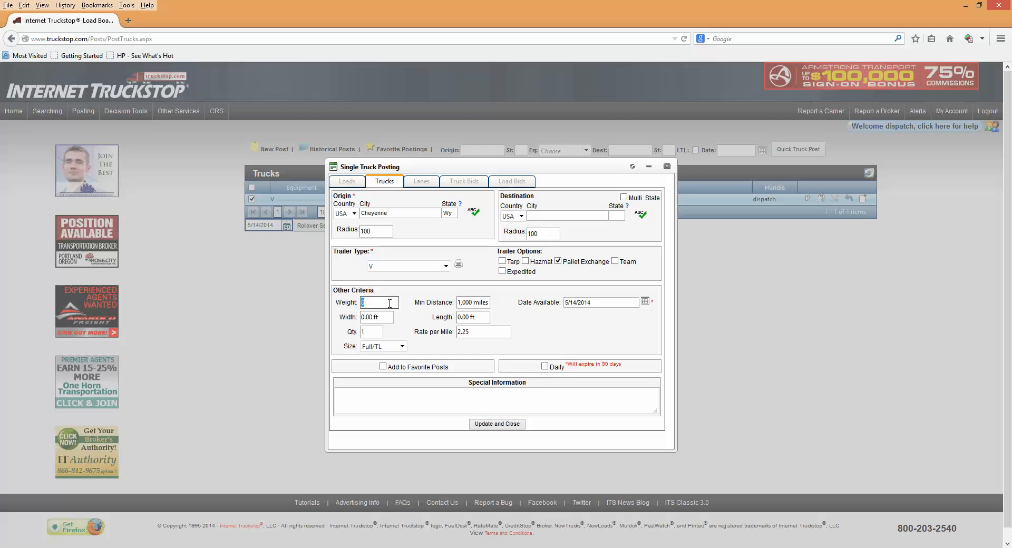
type("44000")
left_click(388, 318)
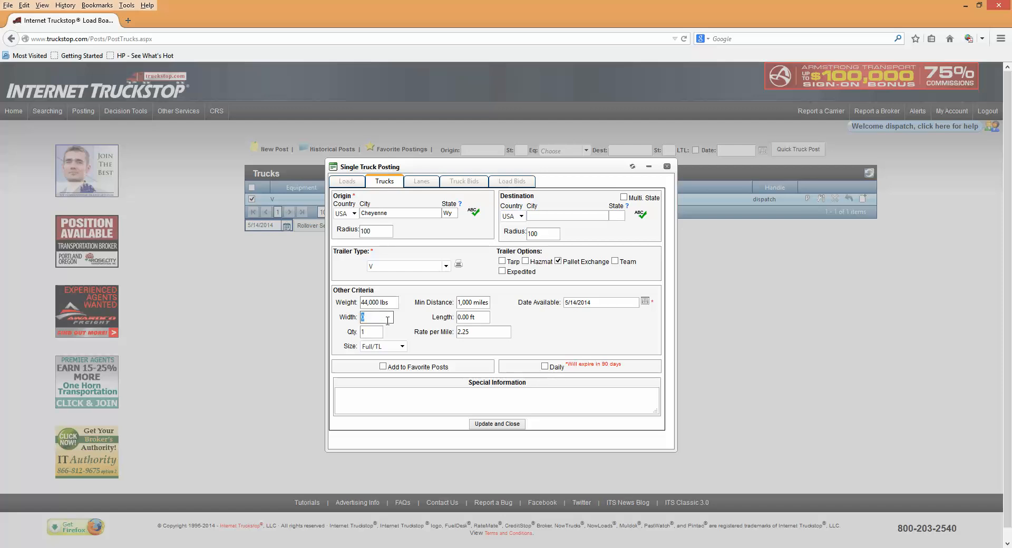
left_click(411, 396)
left_click(489, 426)
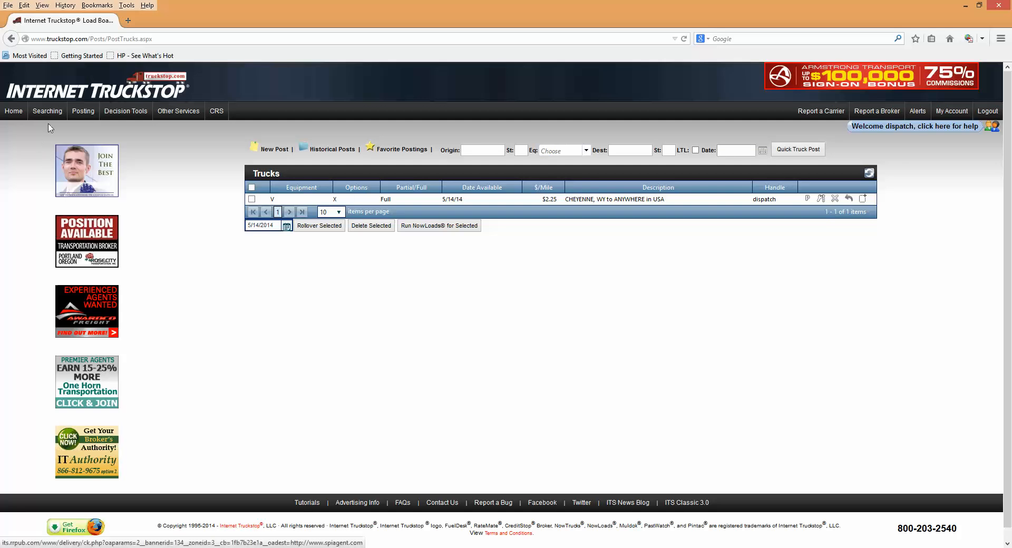
Step: Go to the load search page and enter Cheyenne, Wy as the quick search origin
mouse_move(49, 119)
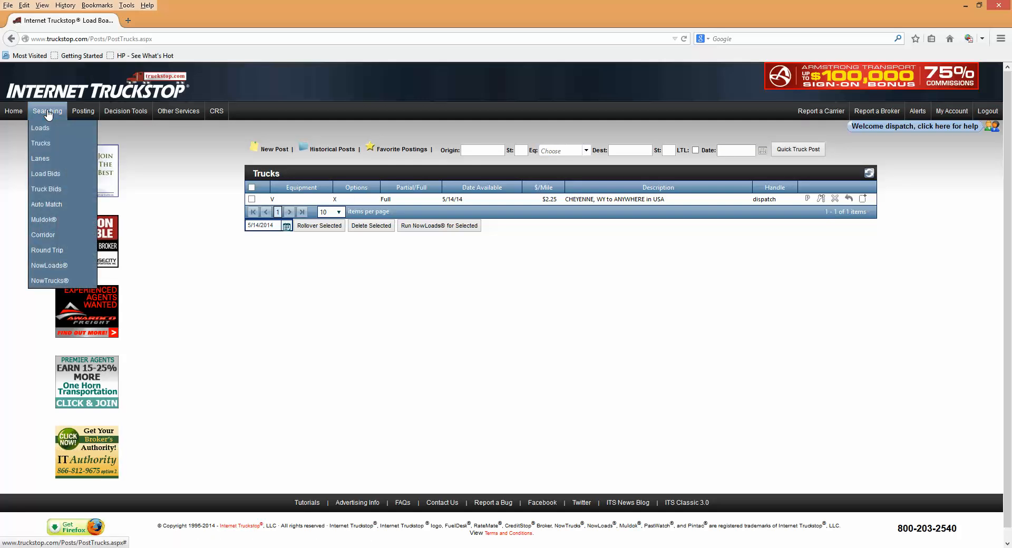
left_click(41, 132)
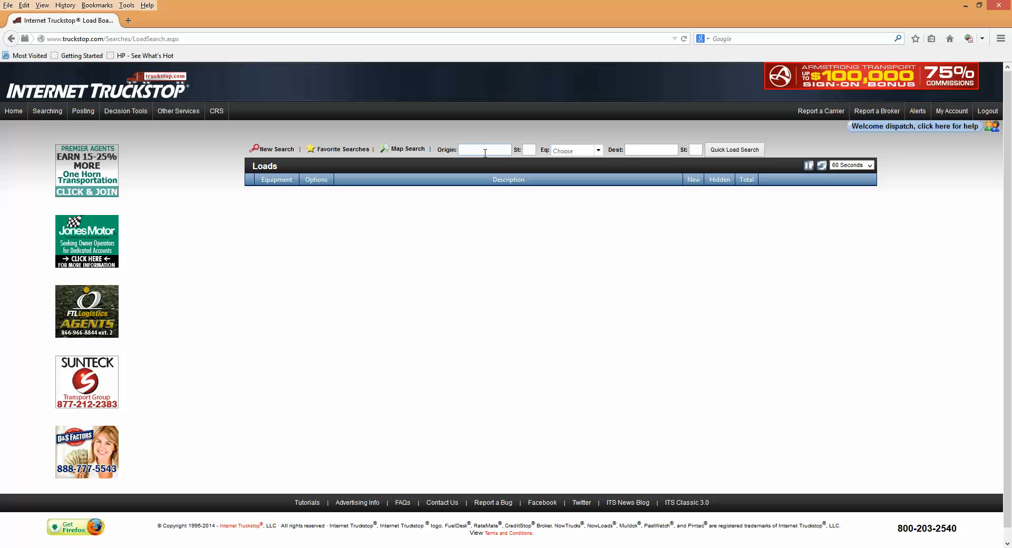
type("Cheyenne")
left_click(534, 150)
type("Wy")
Step: Choose V (Van) as the equipment type and run the quick load search
left_click(589, 150)
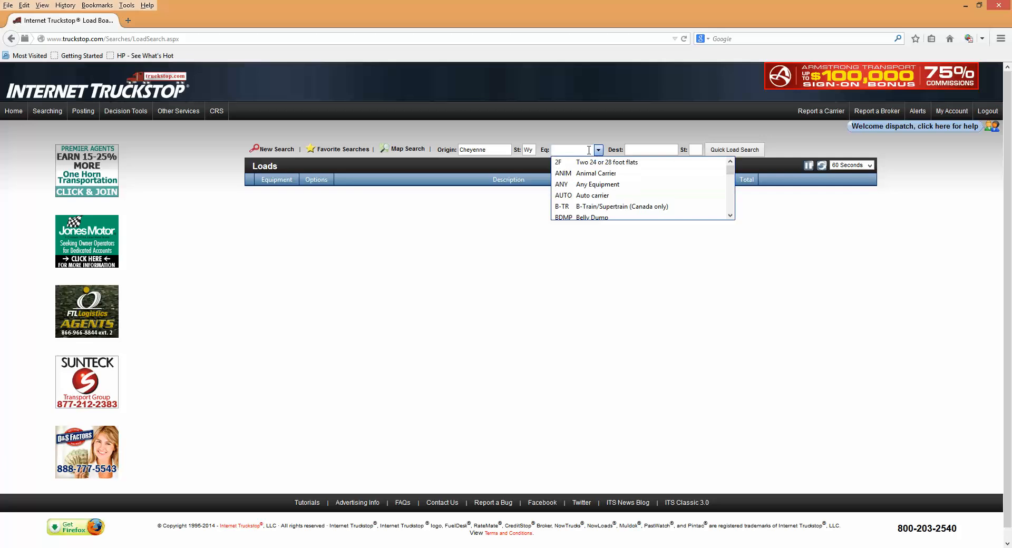
type("v")
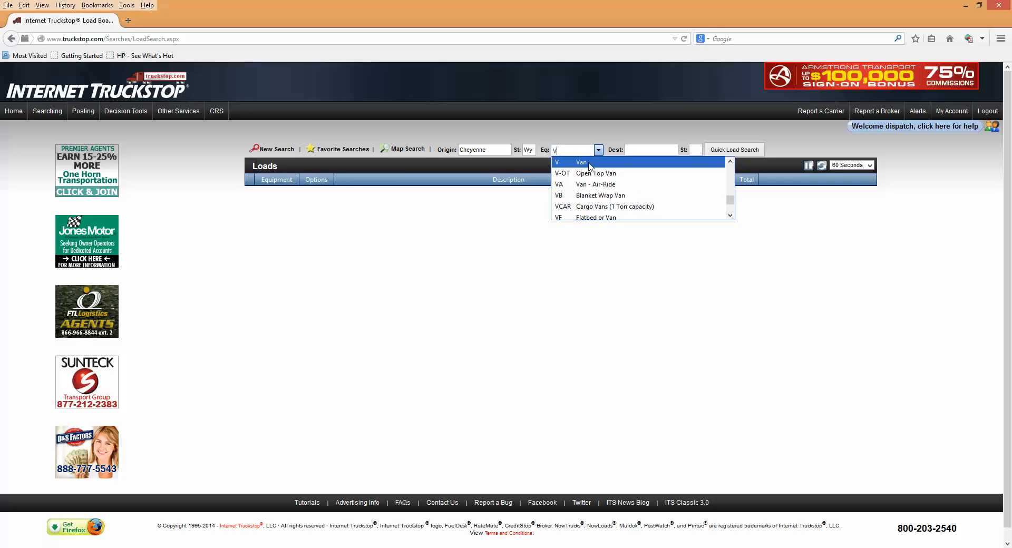
left_click(588, 162)
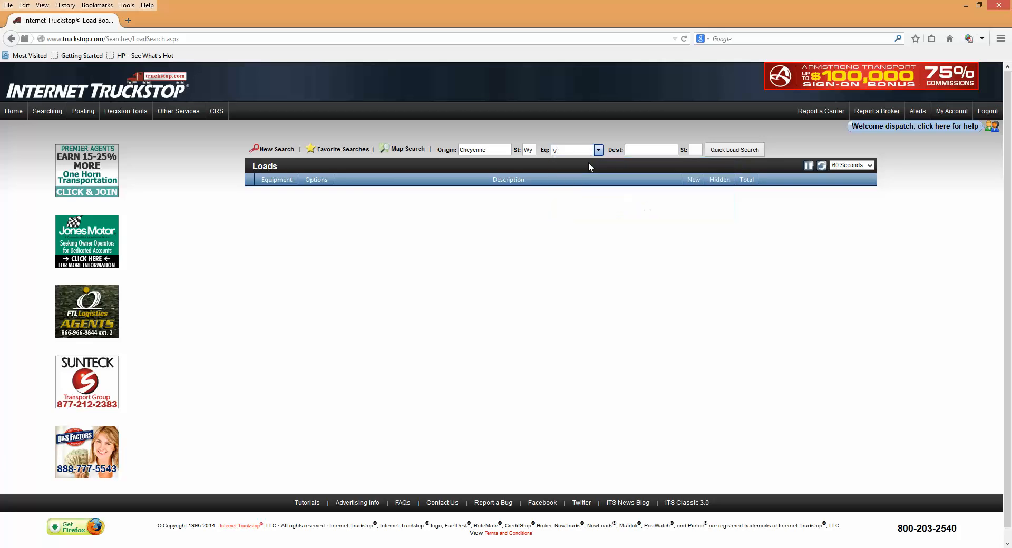
left_click(721, 151)
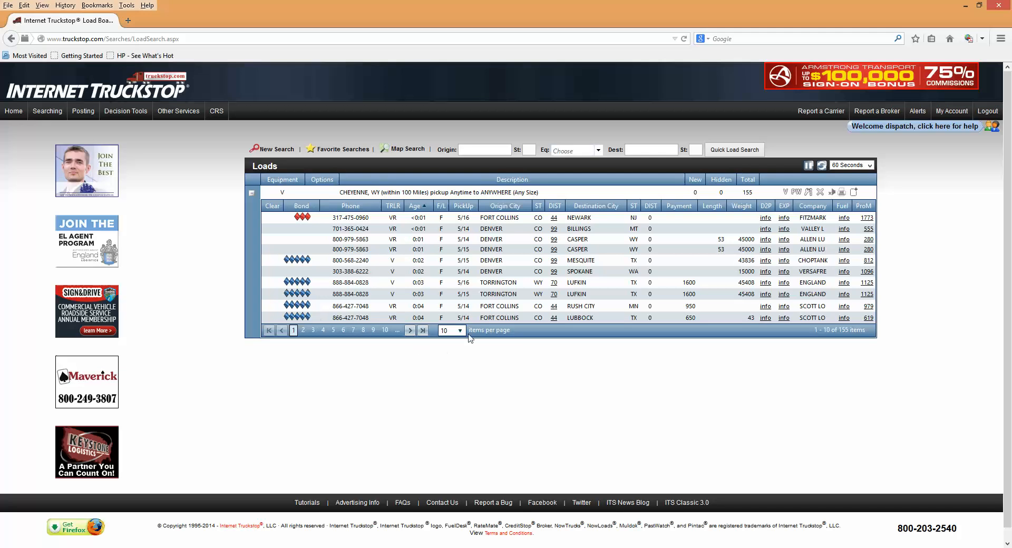
Step: Show 200 loads per page and sort the results by trailer type
left_click_drag(754, 195, 745, 195)
left_click(459, 336)
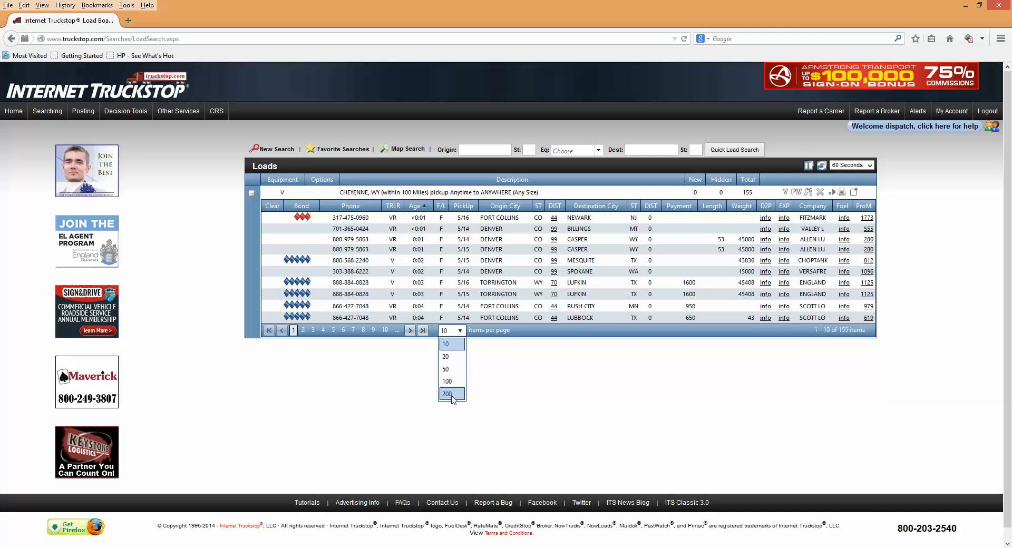
left_click(449, 394)
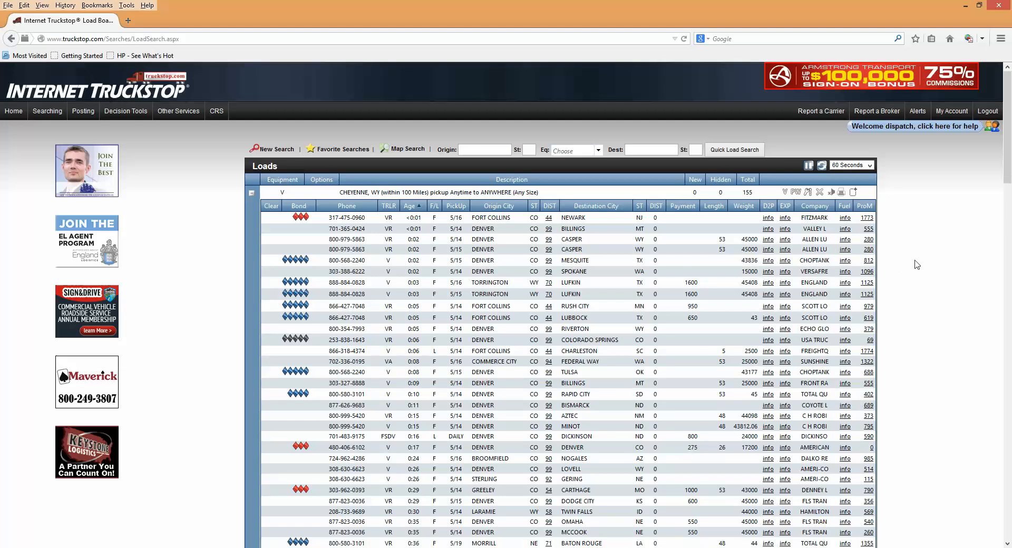
left_click(388, 206)
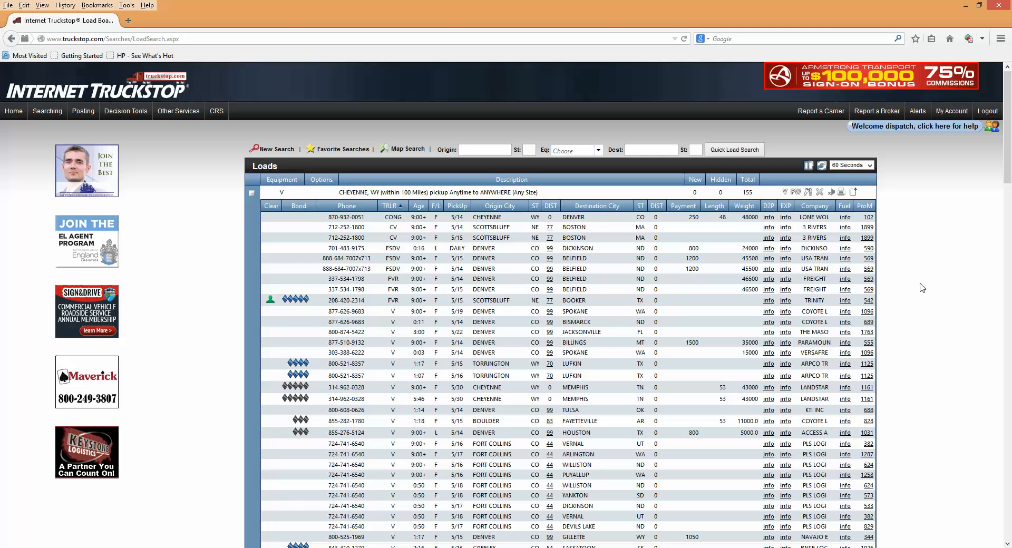
Step: Review the van loads near Cheyenne, checking their destinations, payments and companies, and dismiss the message notification
scroll(921, 288, "down", 2)
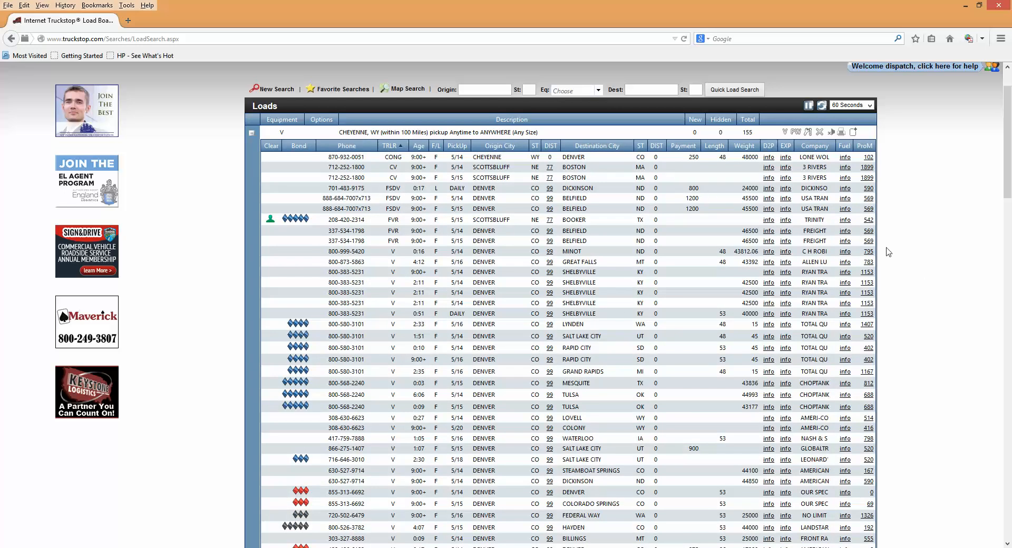
scroll(1000, 259, "down", 2)
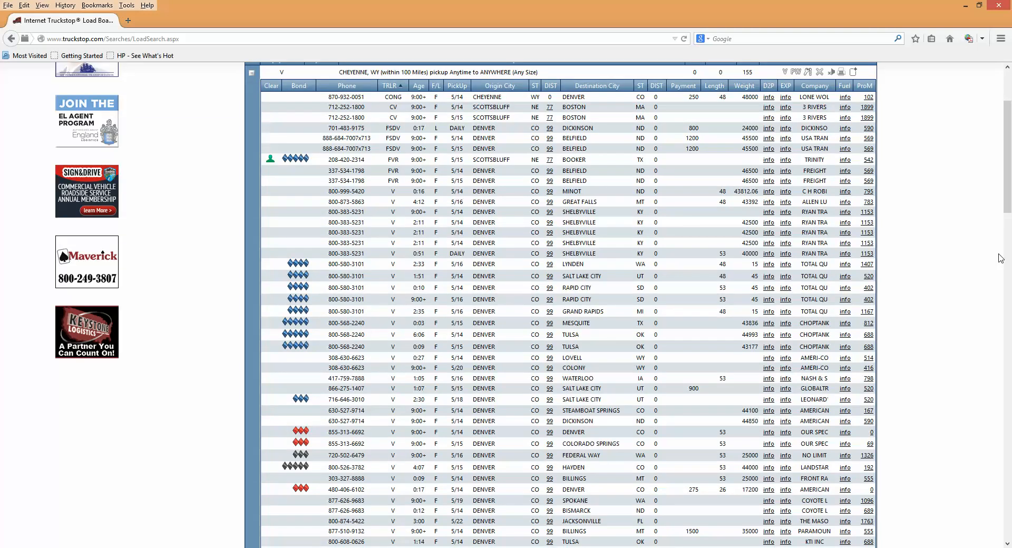
scroll(1000, 259, "down", 2)
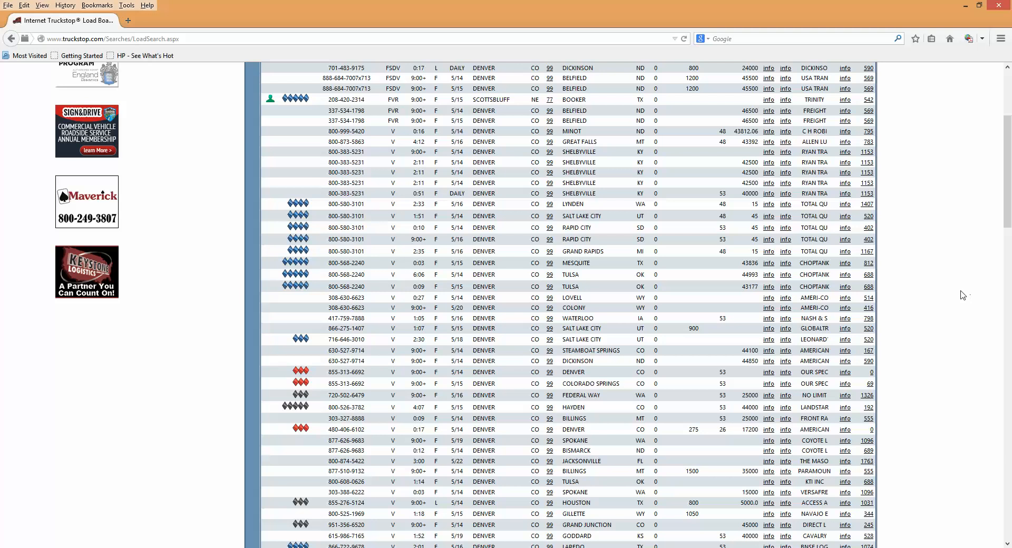
scroll(951, 301, "down", 5)
scroll(951, 301, "down", 5)
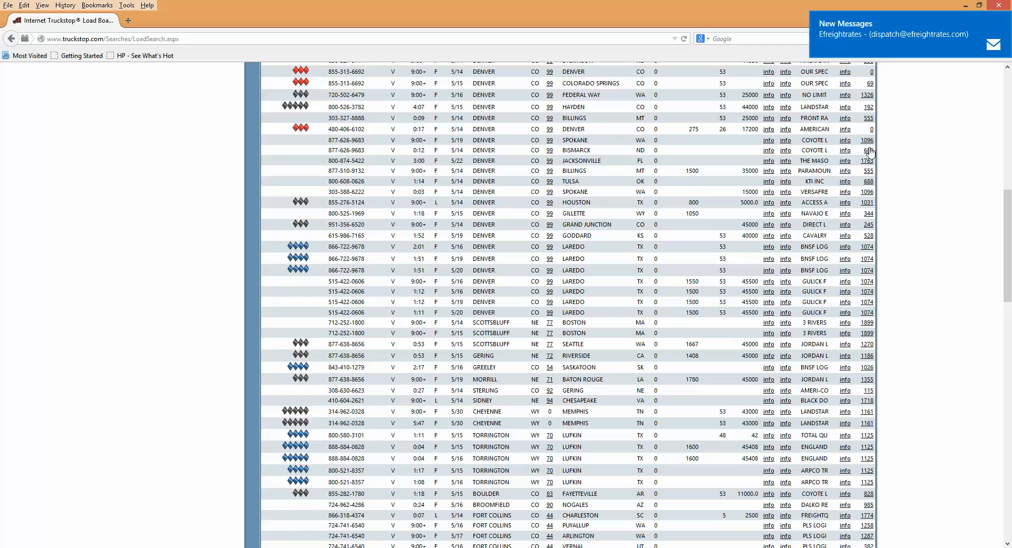
left_click(1004, 20)
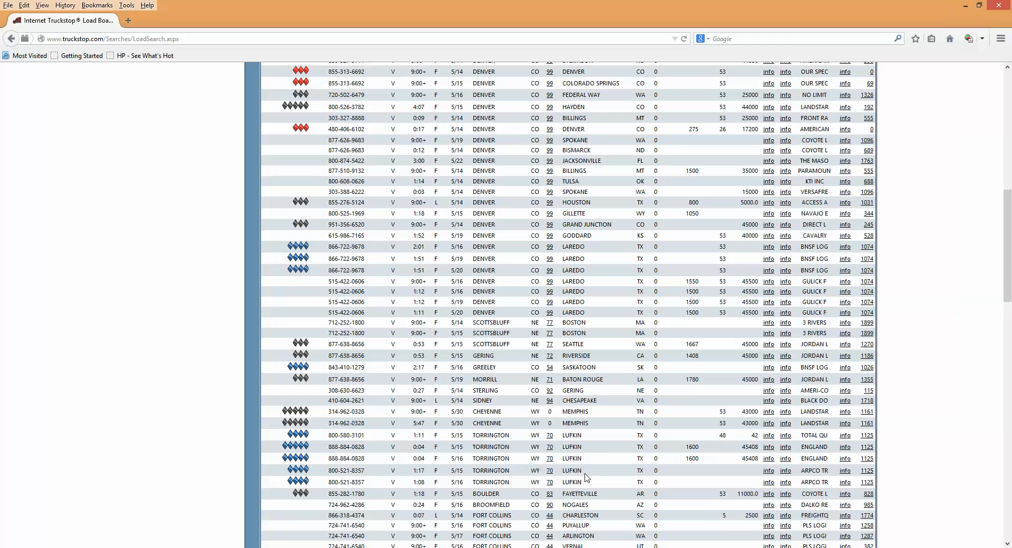
scroll(586, 477, "up", 10)
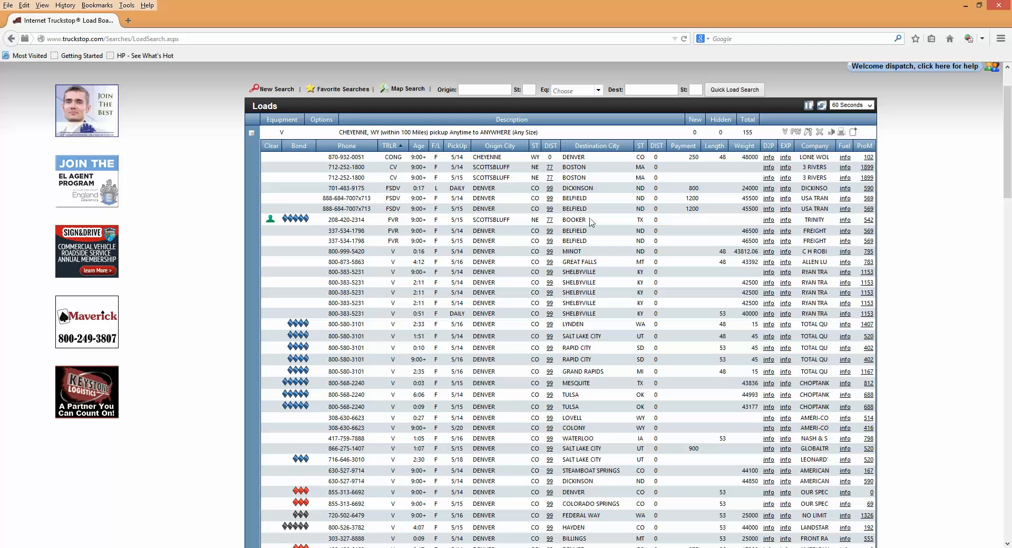
scroll(181, 305, "up", 2)
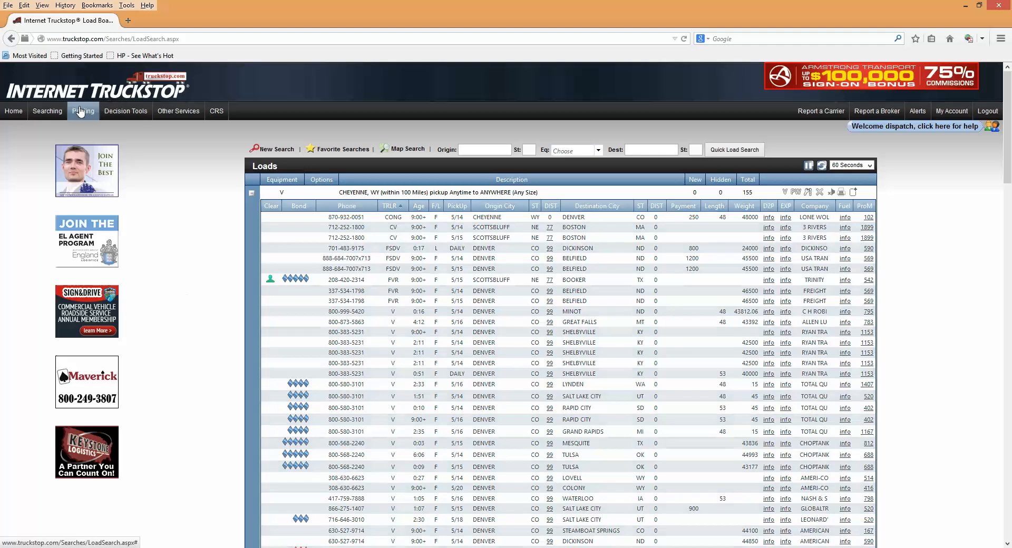
Step: Return to the truck postings, reopen the Cheyenne van post and update it with its existing settings
mouse_move(79, 112)
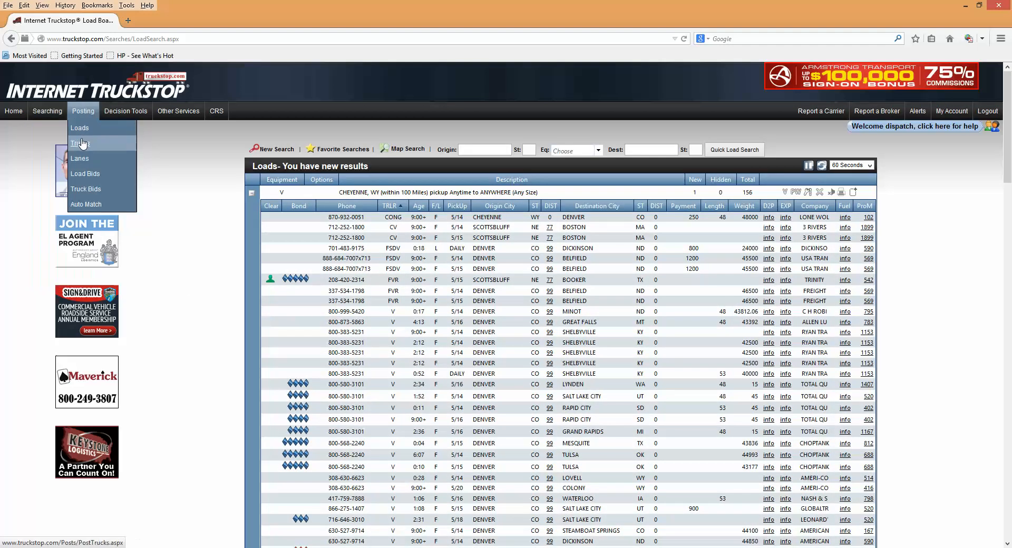
left_click(80, 143)
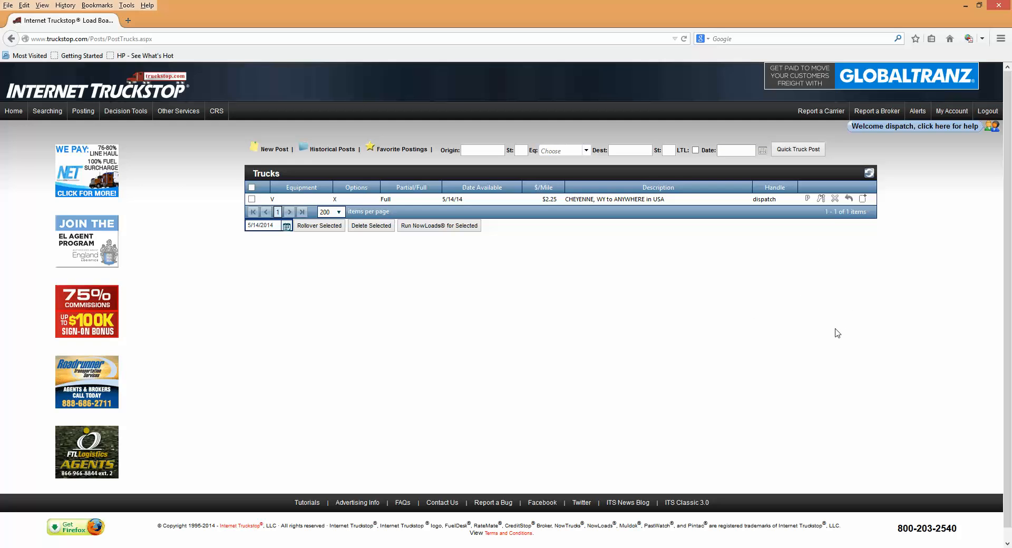
left_click(821, 199)
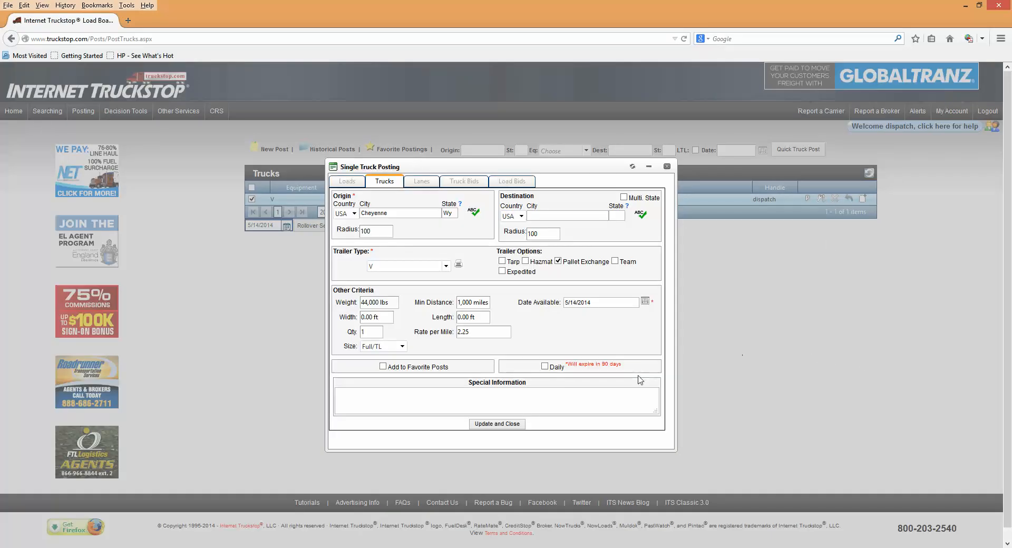
left_click(491, 425)
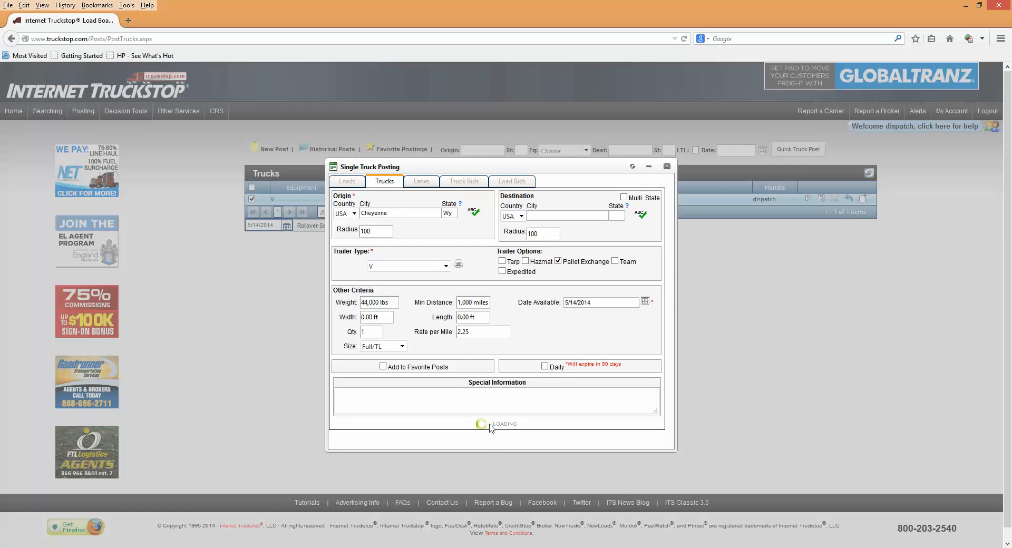